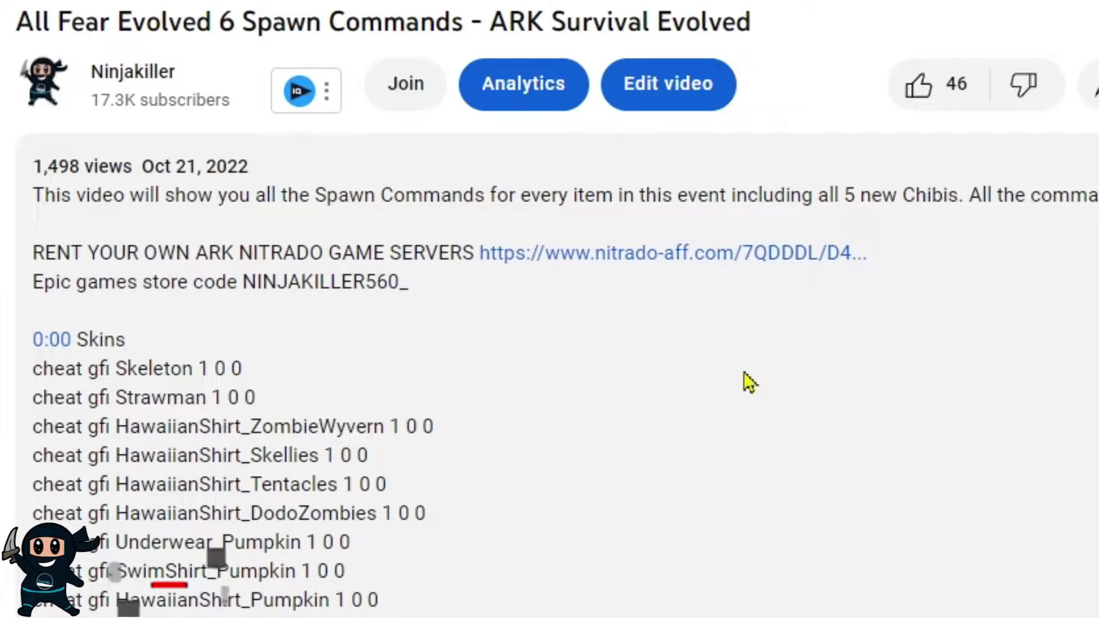
# - Follow the nitrado-aff.com server-rental link in the YouTube video description
pyautogui.click(732, 271)
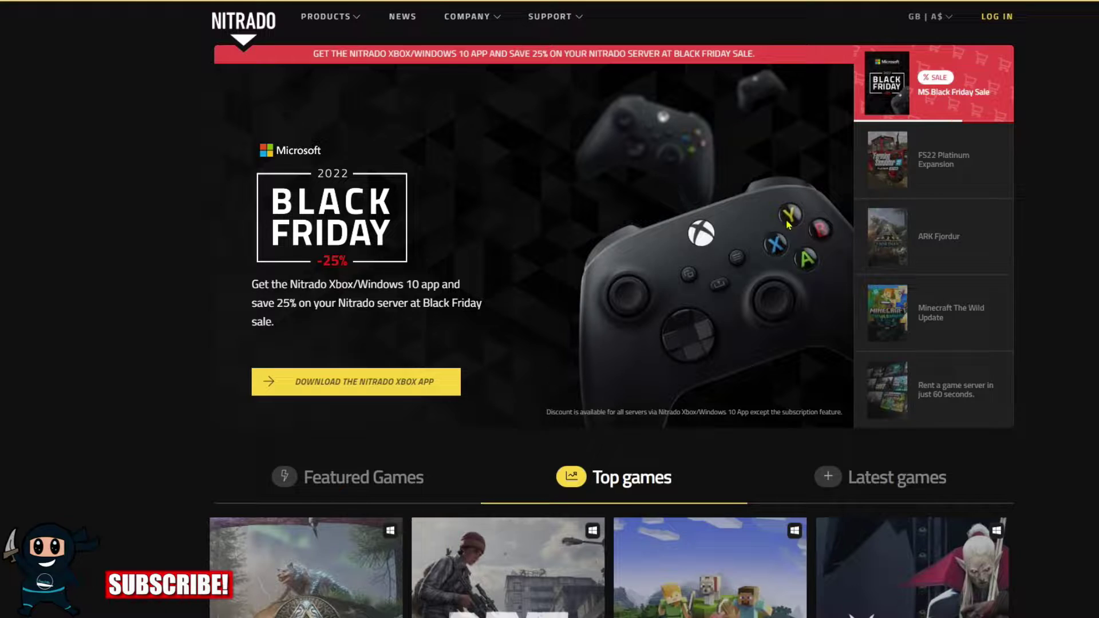
# - Sign in to the Nitrado account and go to the Gameserver catalogue
pyautogui.click(1017, 21)
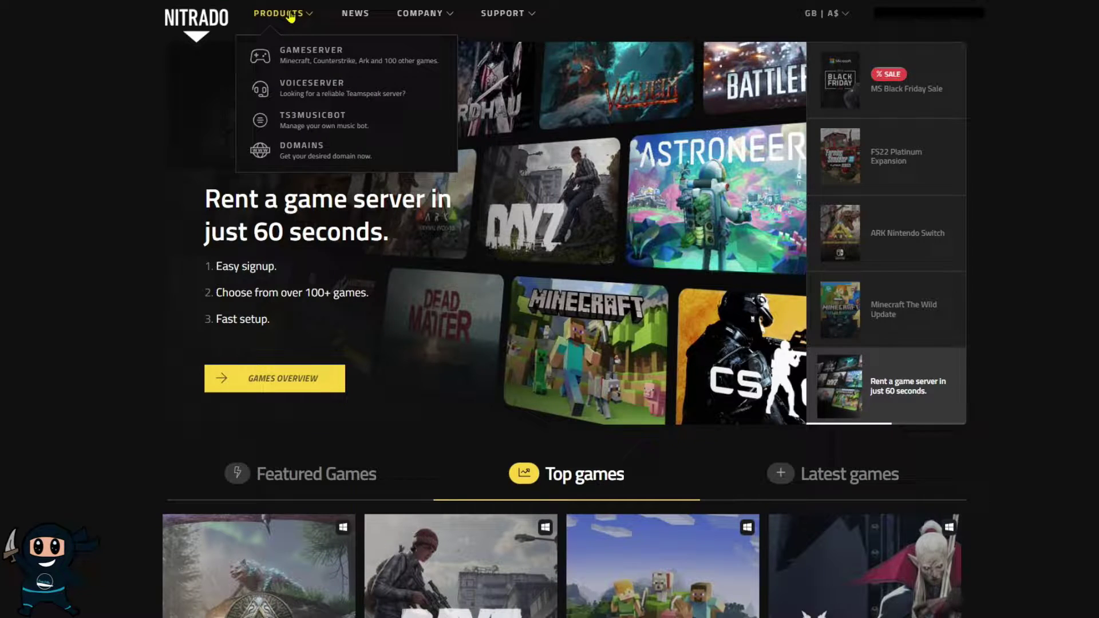
pyautogui.click(302, 59)
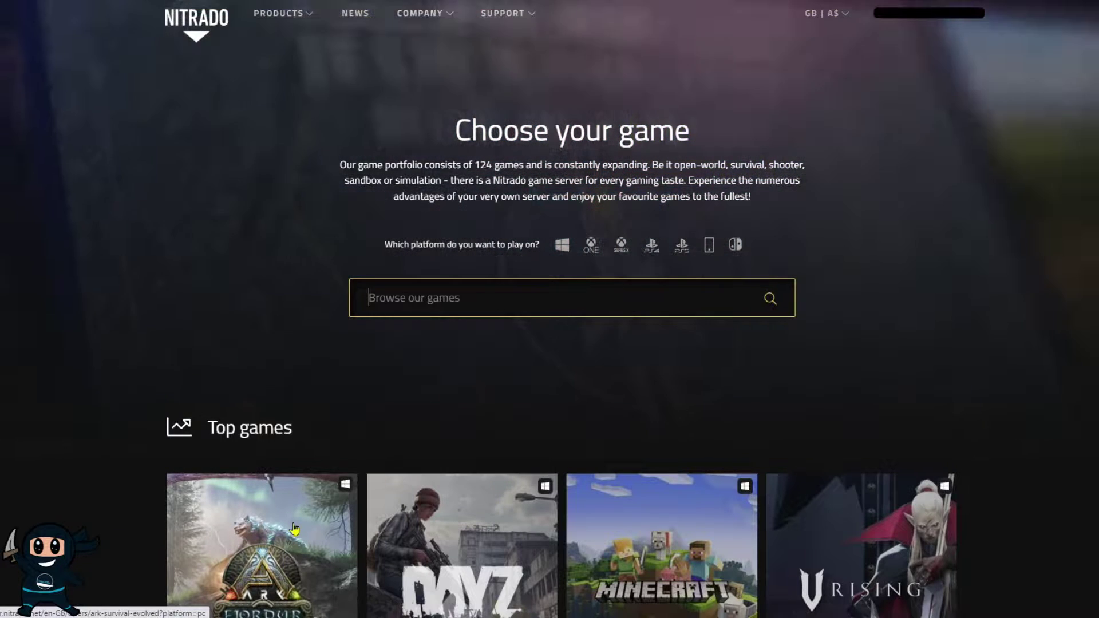
pyautogui.click(295, 529)
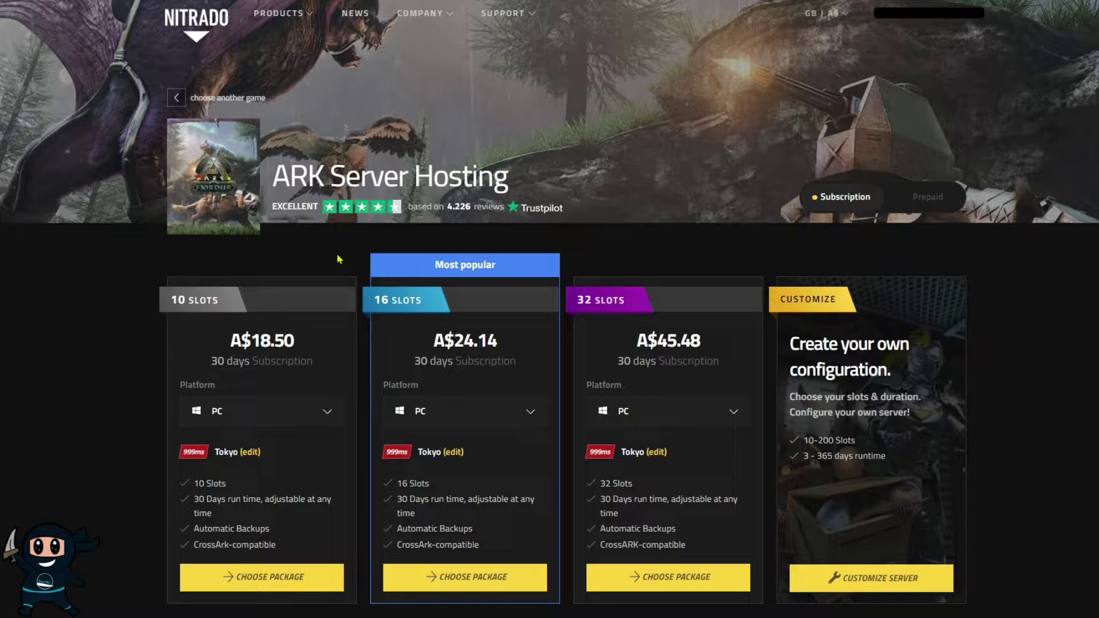
pyautogui.click(538, 411)
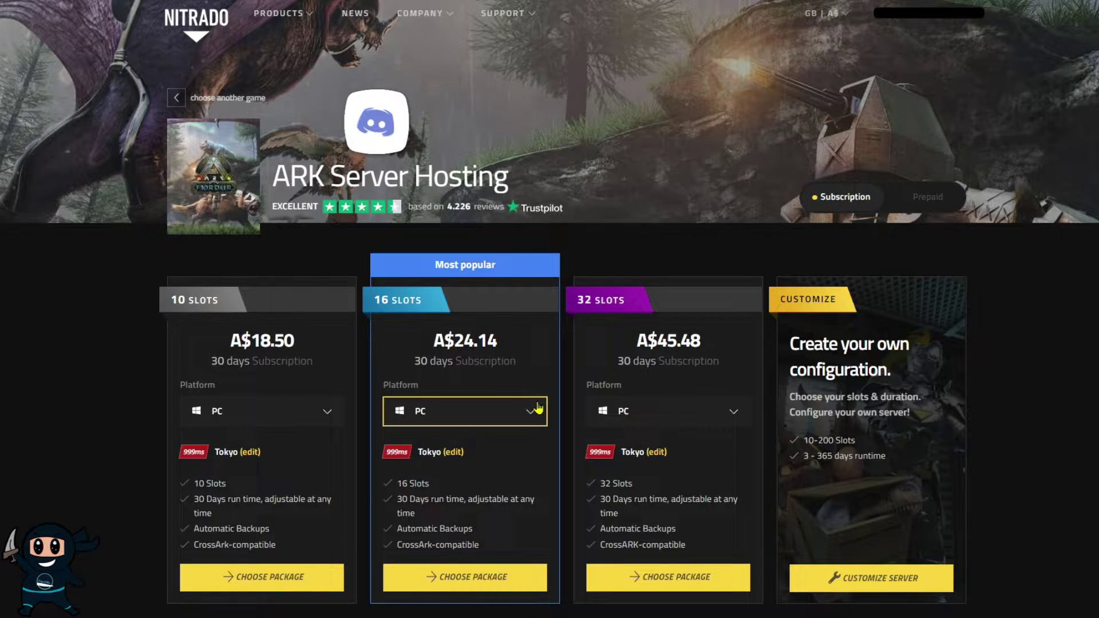
pyautogui.click(537, 411)
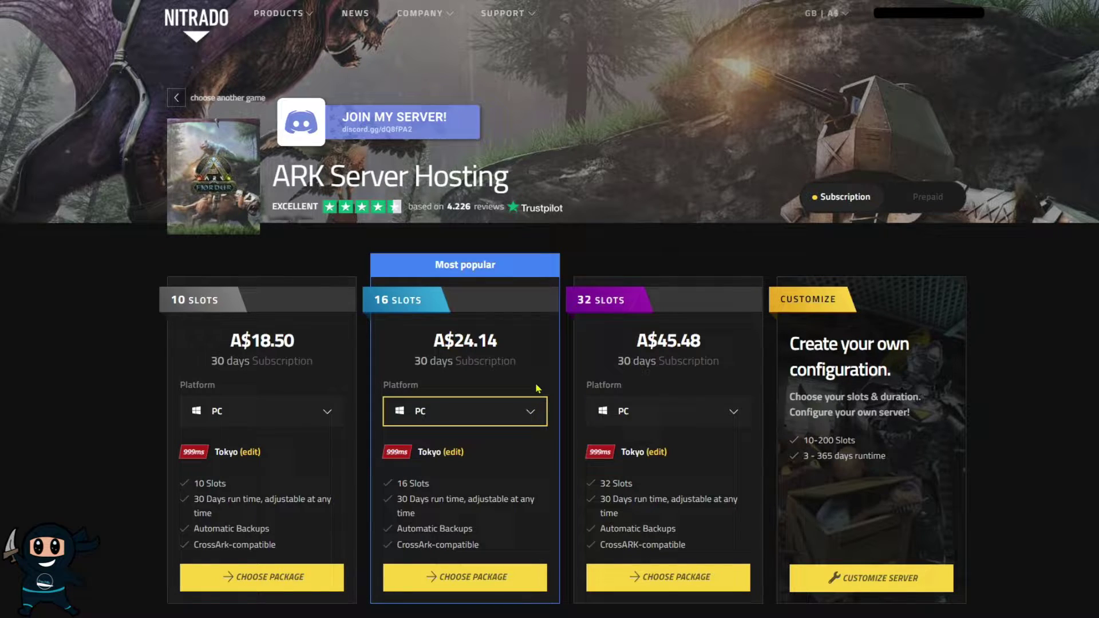
pyautogui.click(453, 452)
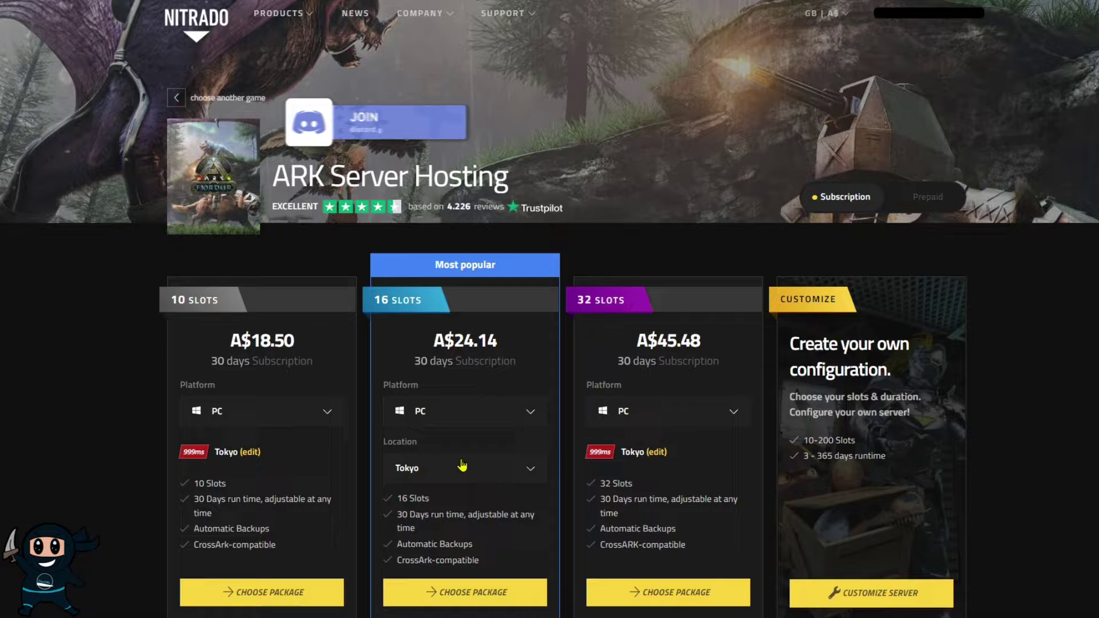
pyautogui.click(463, 466)
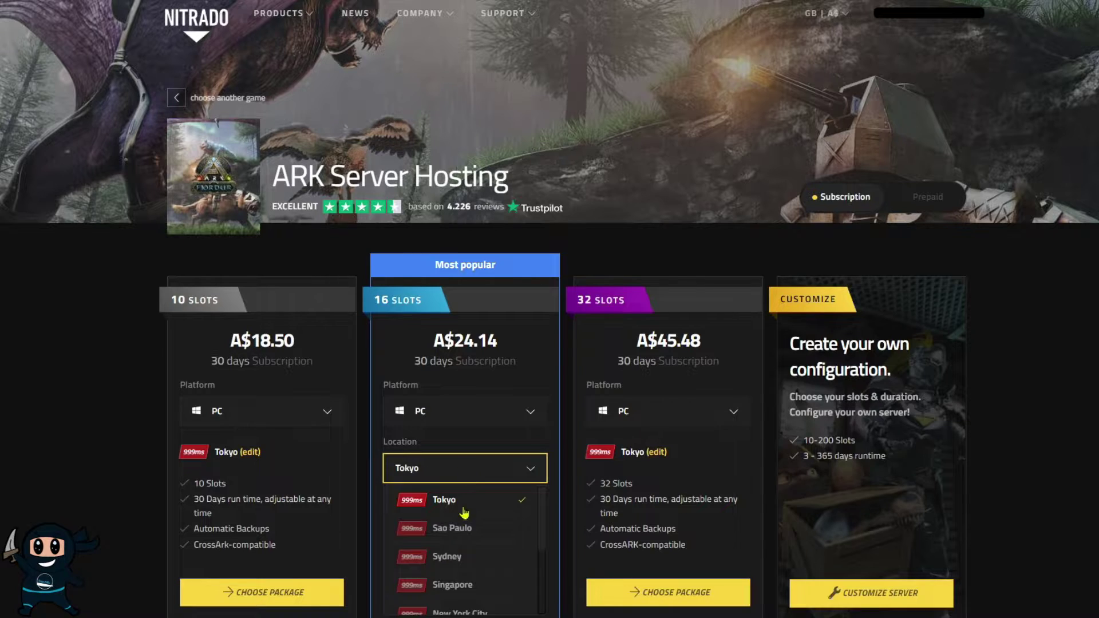
pyautogui.click(498, 445)
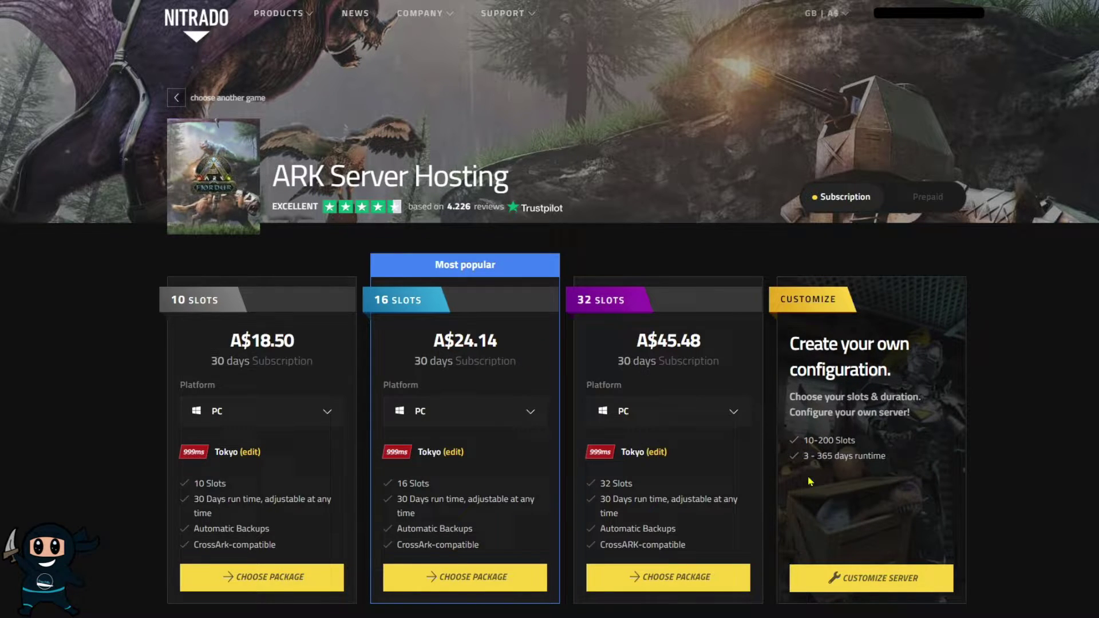
# - Customize the ARK package: Nintendo Switch platform, 20 slots, 90-day runtime
pyautogui.click(838, 580)
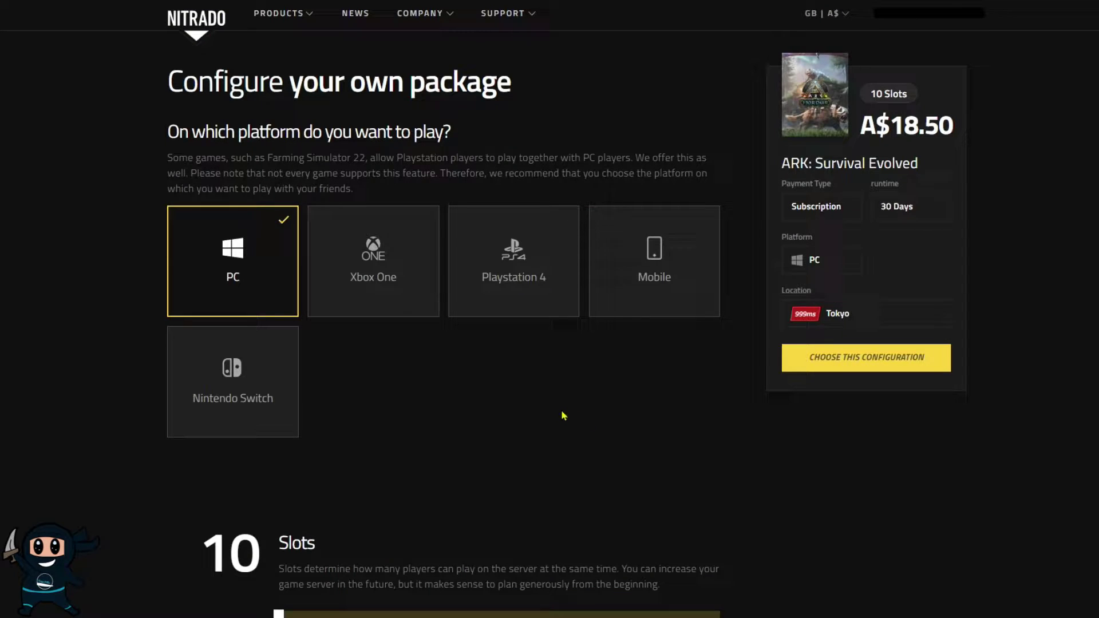
pyautogui.click(257, 390)
pyautogui.scroll(-5, 427, 402)
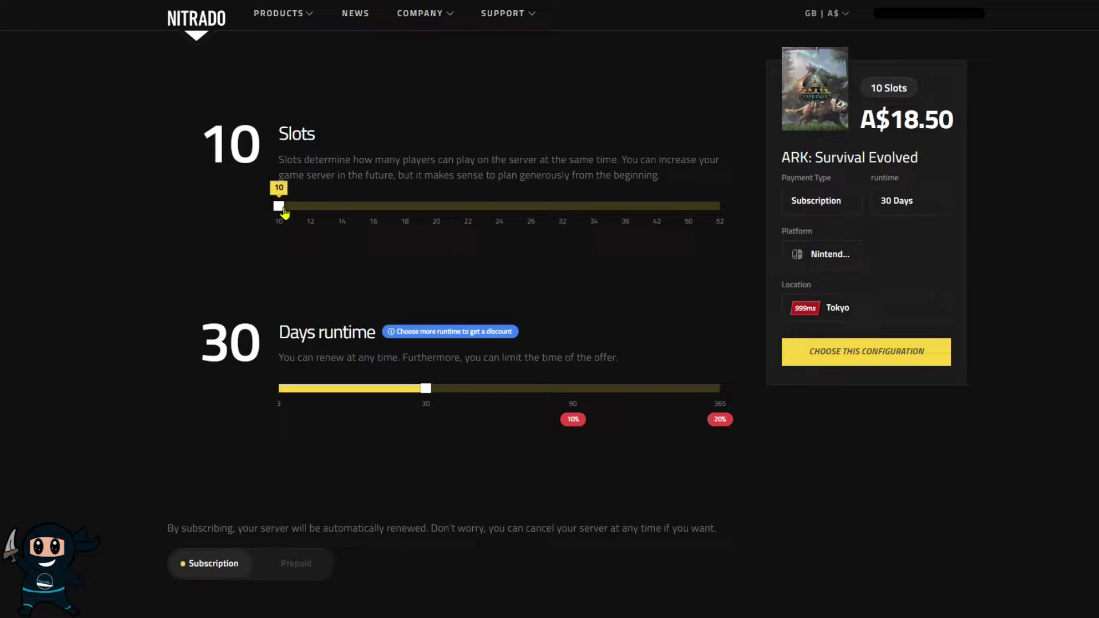
pyautogui.moveTo(279, 206); pyautogui.dragTo(434, 211)
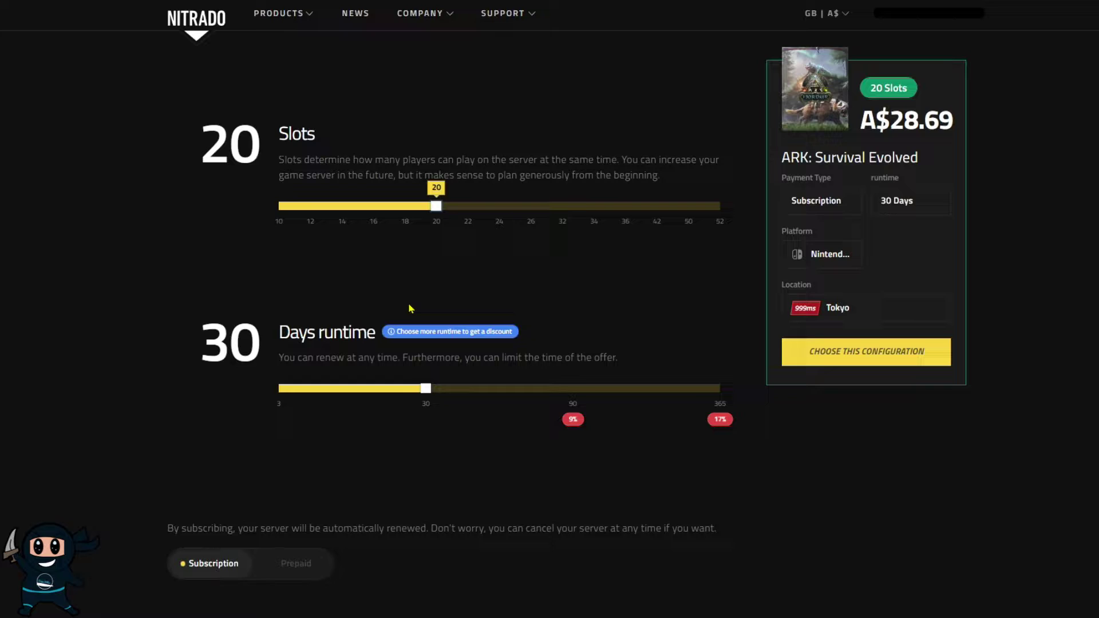
pyautogui.moveTo(426, 389)
pyautogui.mouseDown()
pyautogui.moveTo(497, 391)
pyautogui.moveTo(504, 406)
pyautogui.mouseUp()
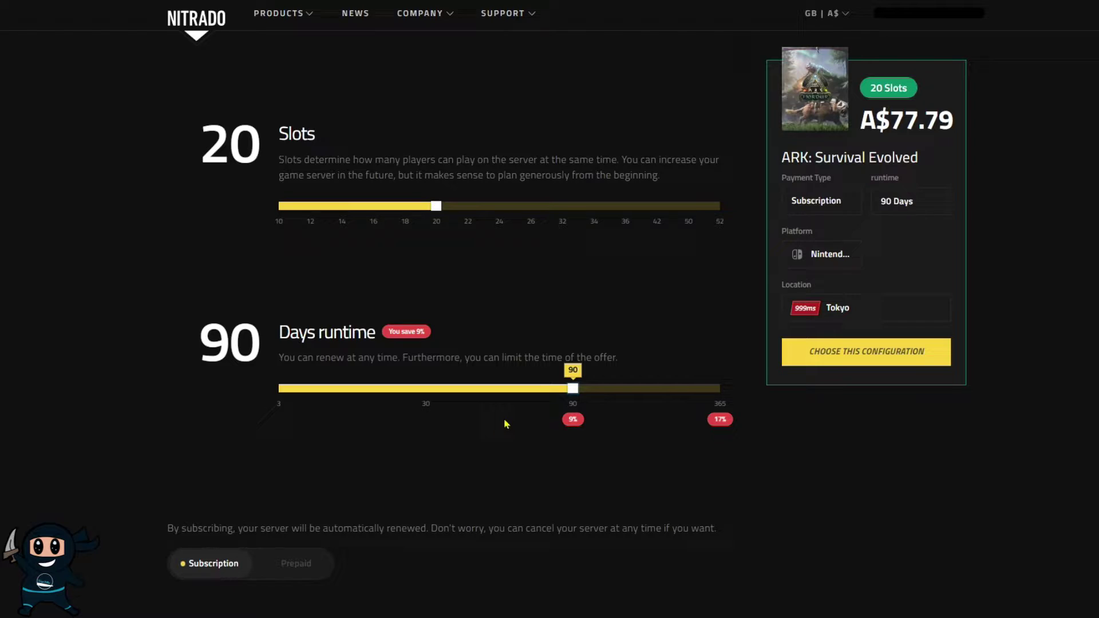
pyautogui.scroll(-5, 495, 447)
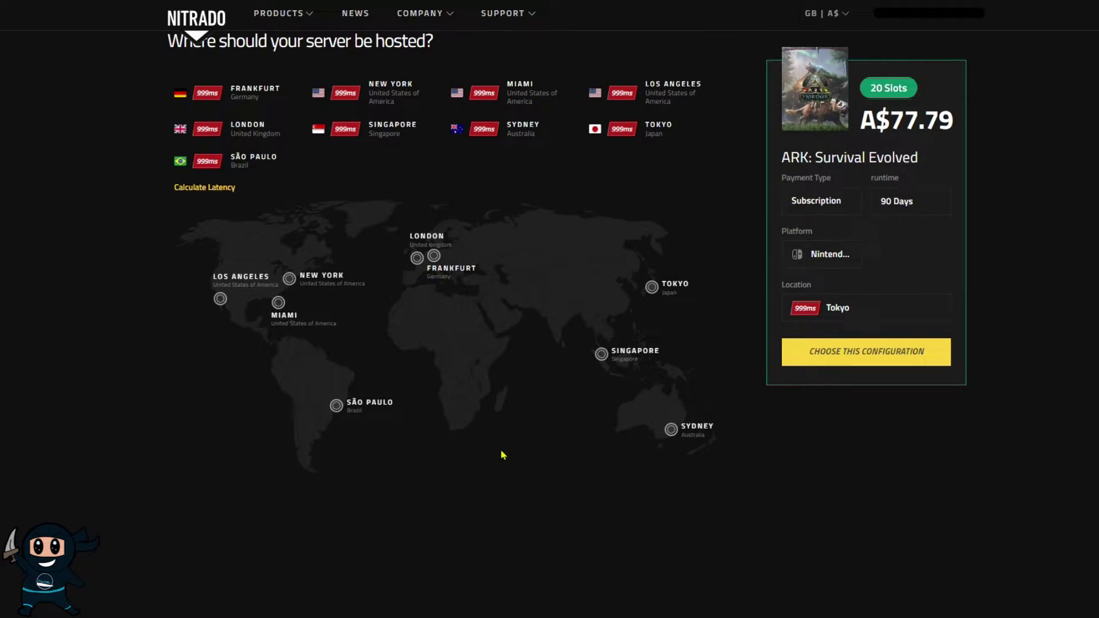
# - Calculate latency to all hosting locations and choose Sydney, Australia
pyautogui.click(217, 195)
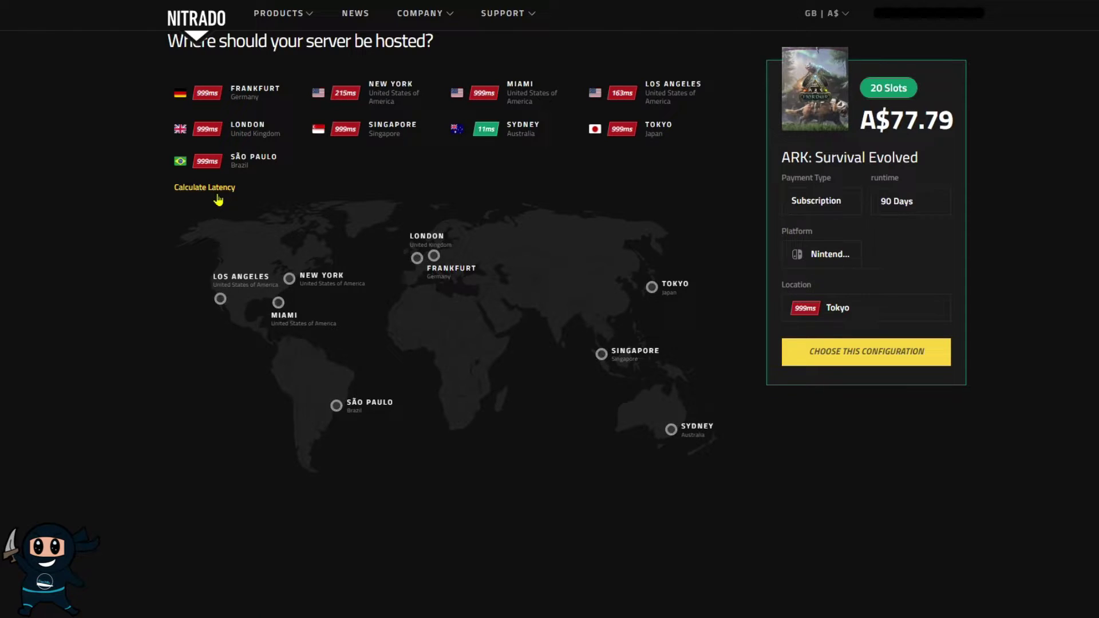
pyautogui.click(506, 129)
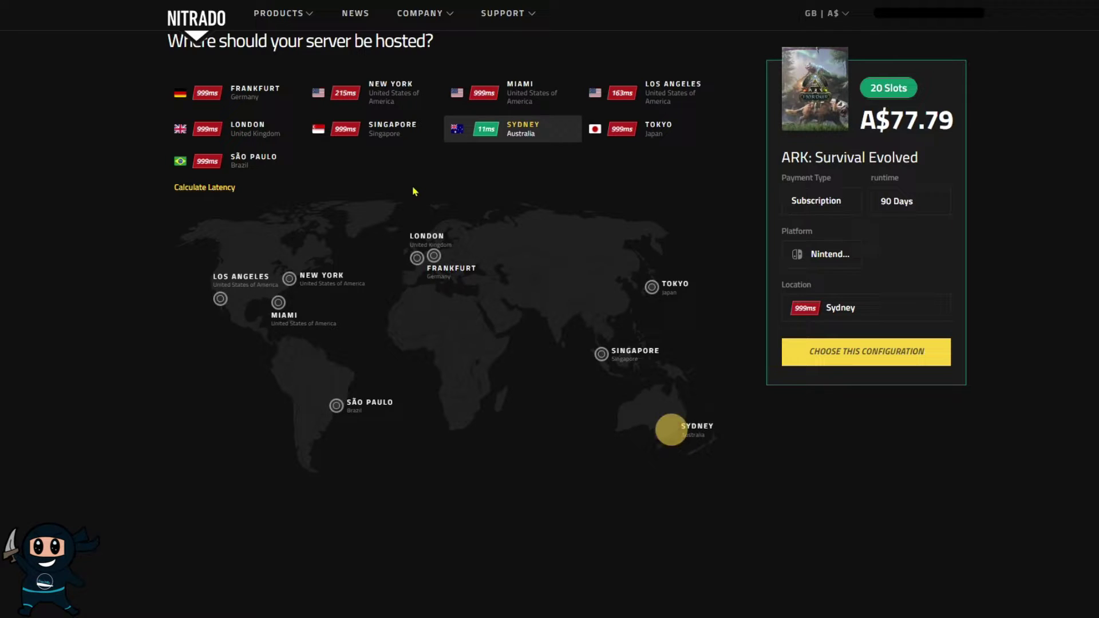
pyautogui.scroll(5, 519, 296)
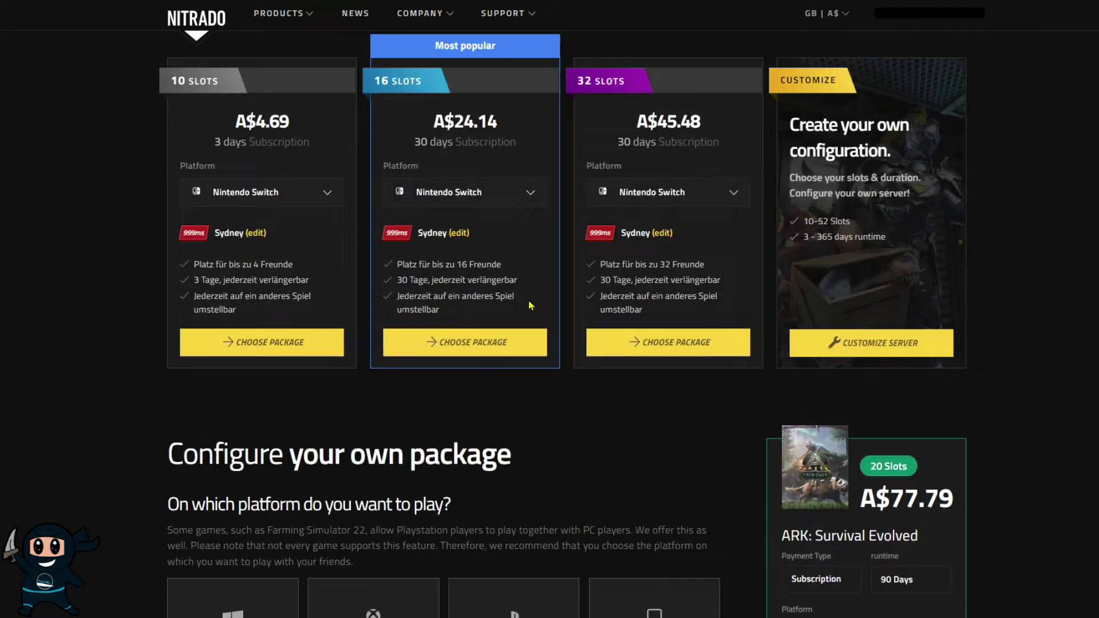
pyautogui.scroll(1, 529, 305)
# - Choose the 16-slot package and place the order at checkout
pyautogui.click(490, 417)
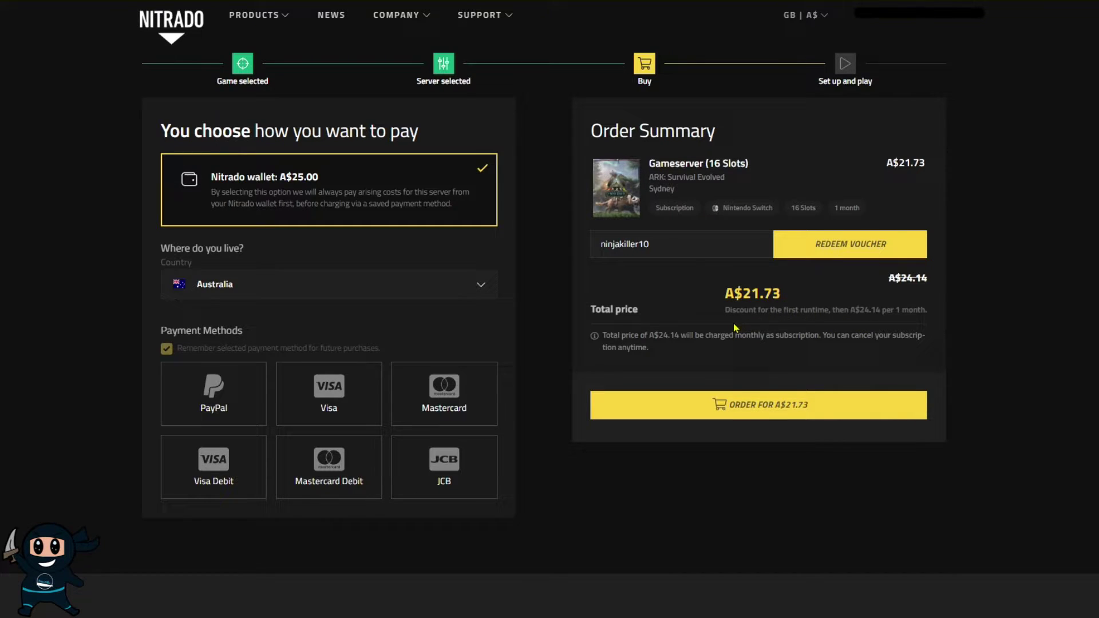
pyautogui.click(705, 404)
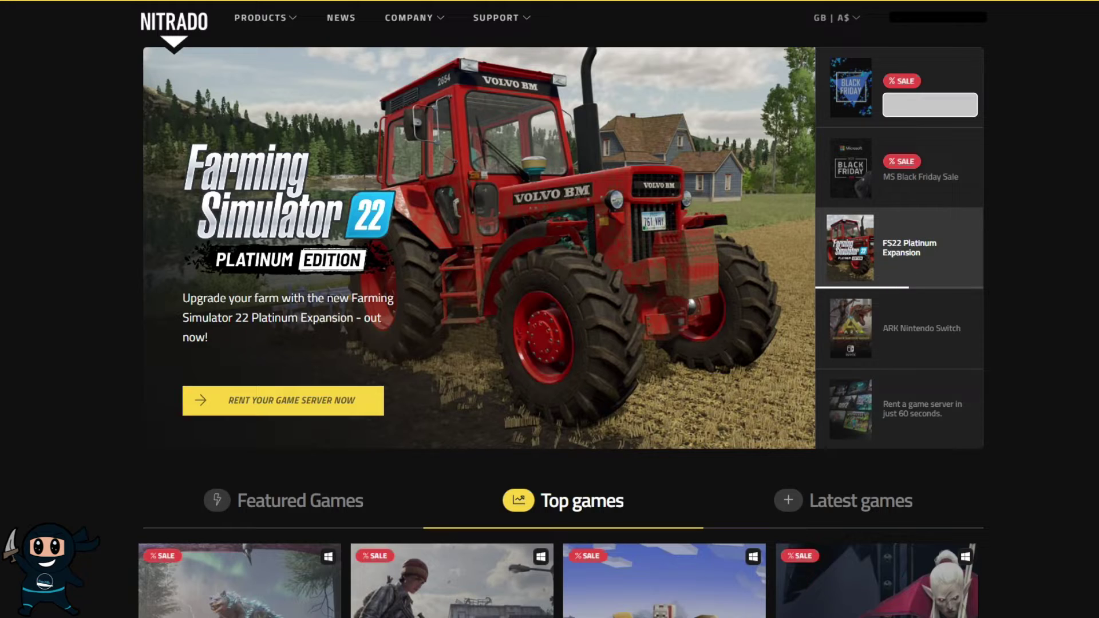
# - Open the account menu to view My Services and the Gameserver list
pyautogui.click(974, 28)
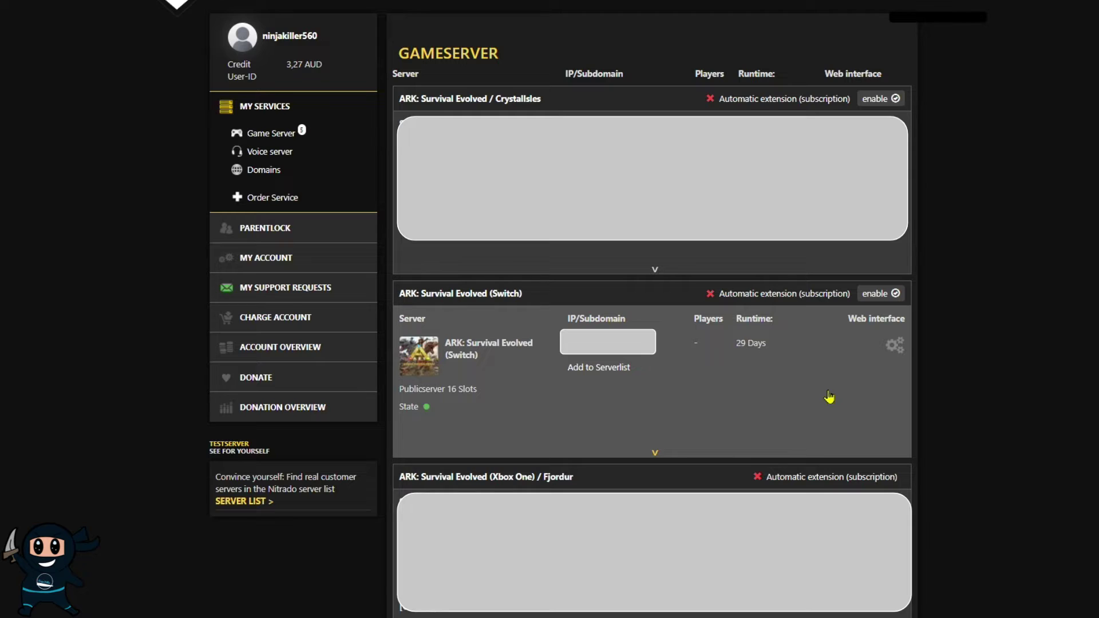
# - Open the web interface for the ARK: Survival Evolved (Switch) server
pyautogui.click(895, 344)
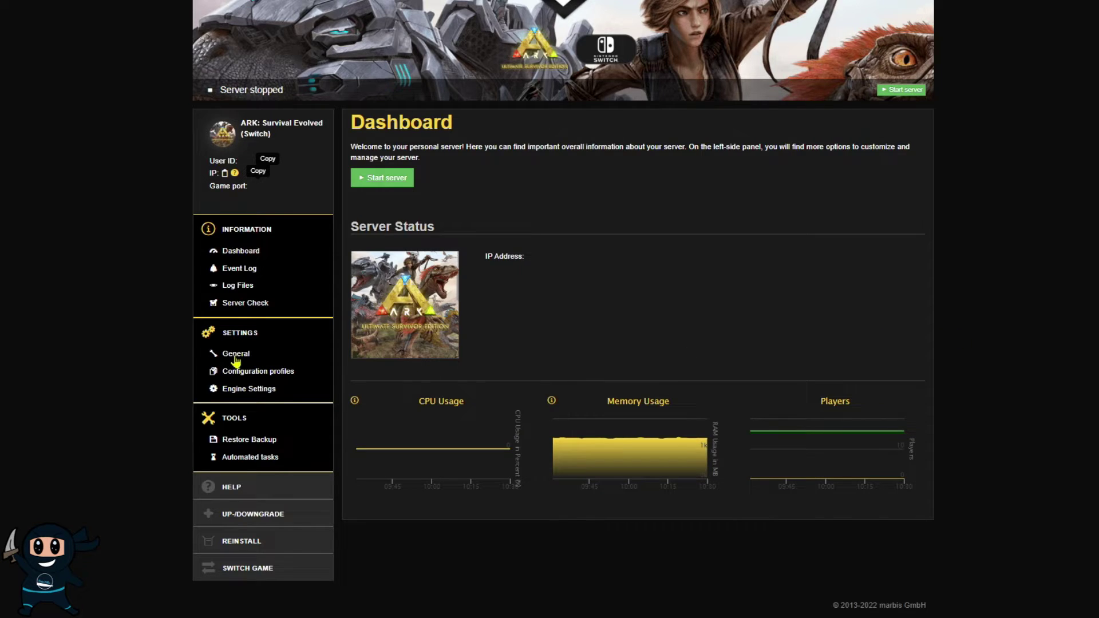